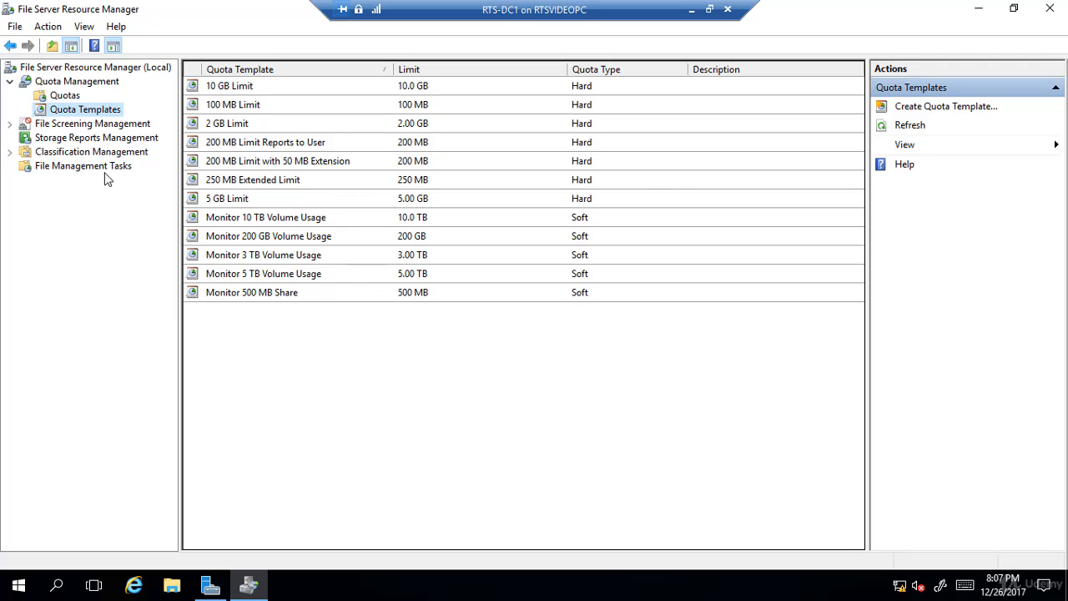
- Start a new quota template named USER DATA with a space limit of 5 GB
{"action": "right_click", "coordinate": [101, 113]}
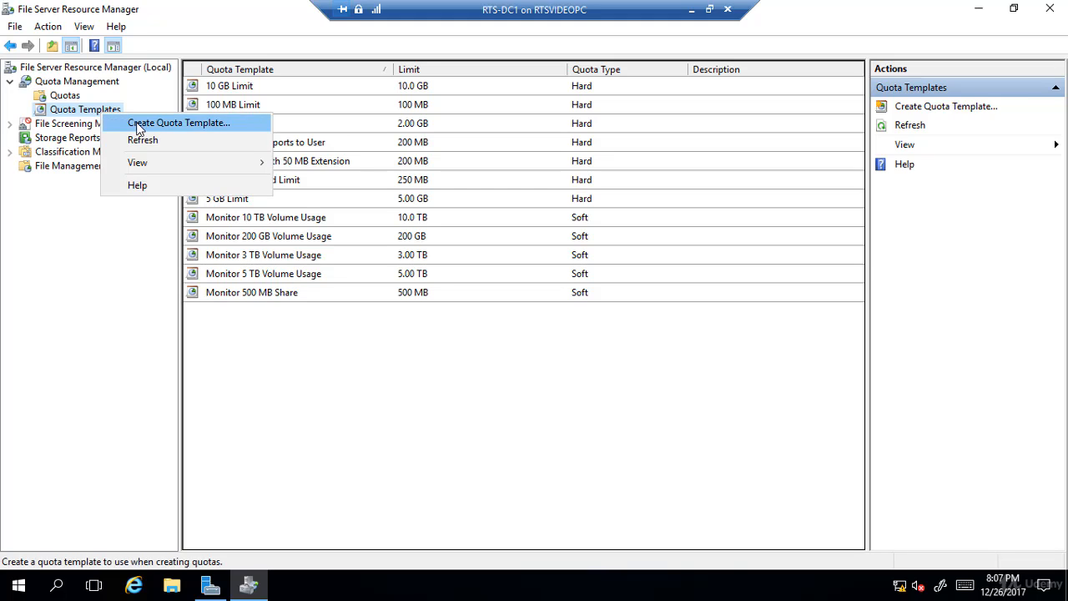
{"action": "left_click", "coordinate": [135, 125]}
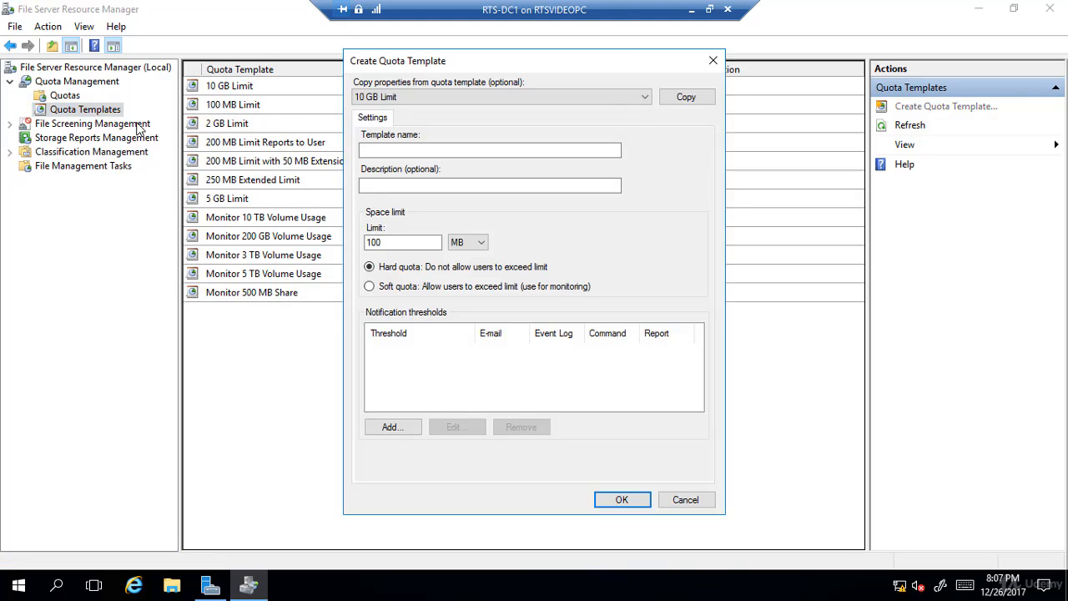
{"action": "left_click", "coordinate": [382, 150]}
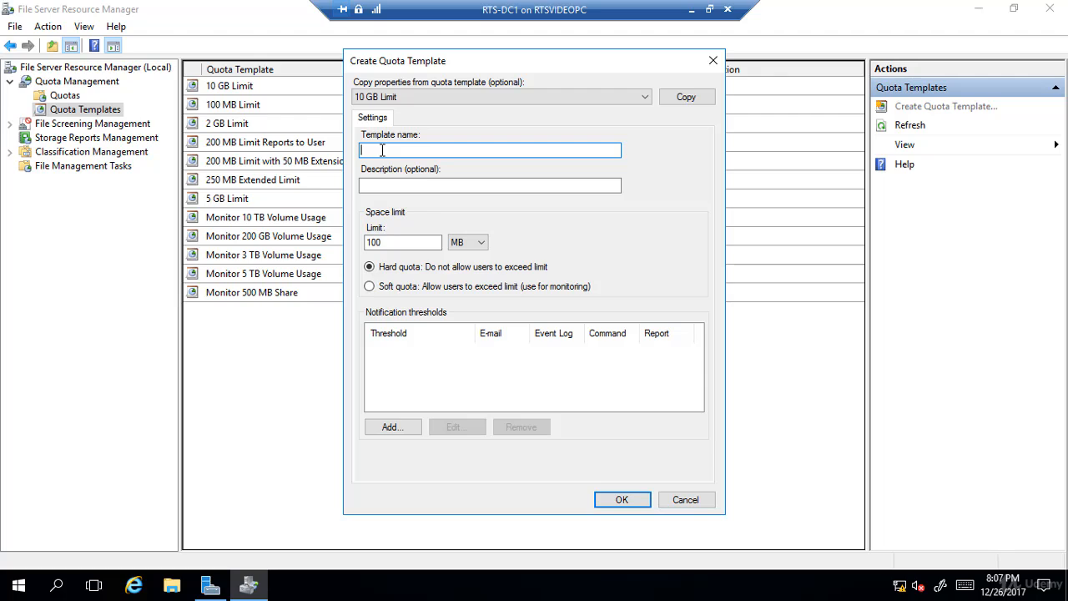
{"action": "type", "text": "USER DATA"}
{"action": "left_click_drag", "start_coordinate": [401, 242], "coordinate": [330, 237]}
{"action": "type", "text": "5"}
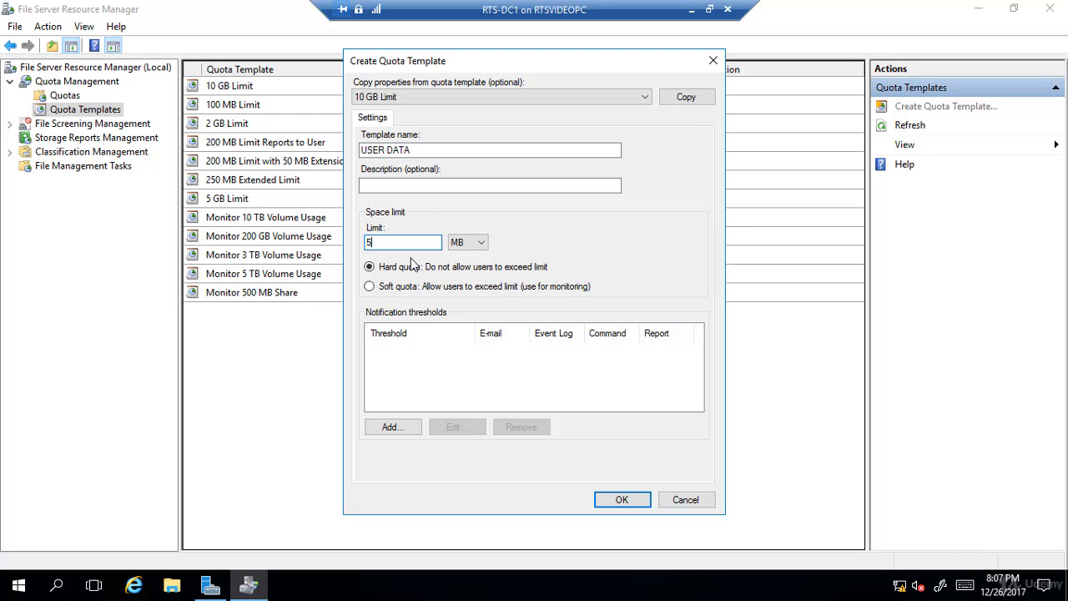
{"action": "left_click", "coordinate": [469, 242]}
{"action": "left_click", "coordinate": [461, 276]}
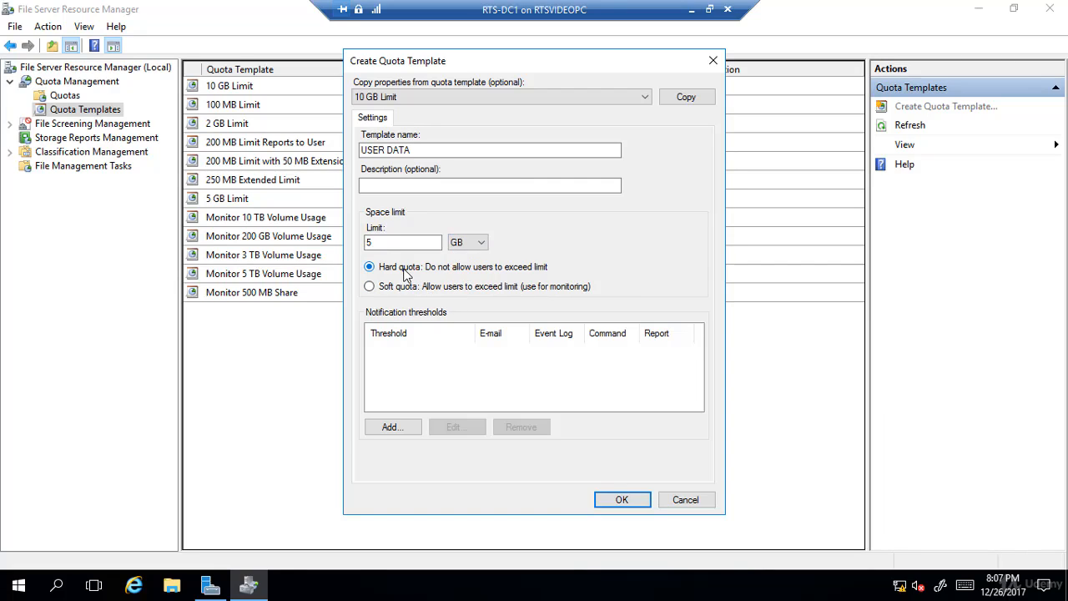
- Add an 85% notification threshold that sends a warning to the event log, and save the USER DATA template
{"action": "left_click", "coordinate": [406, 430]}
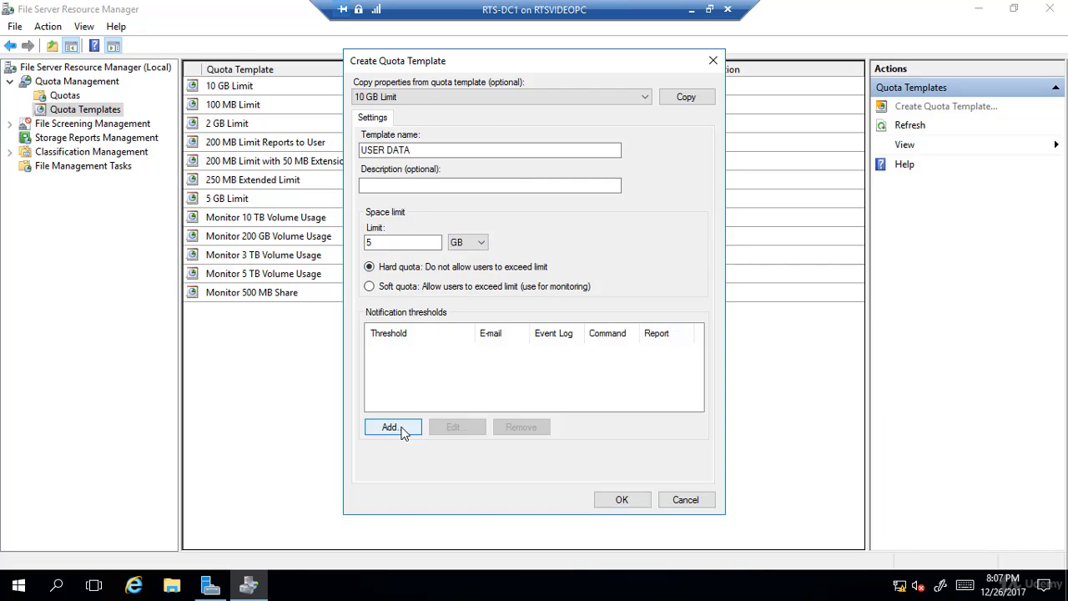
{"action": "left_click", "coordinate": [454, 124]}
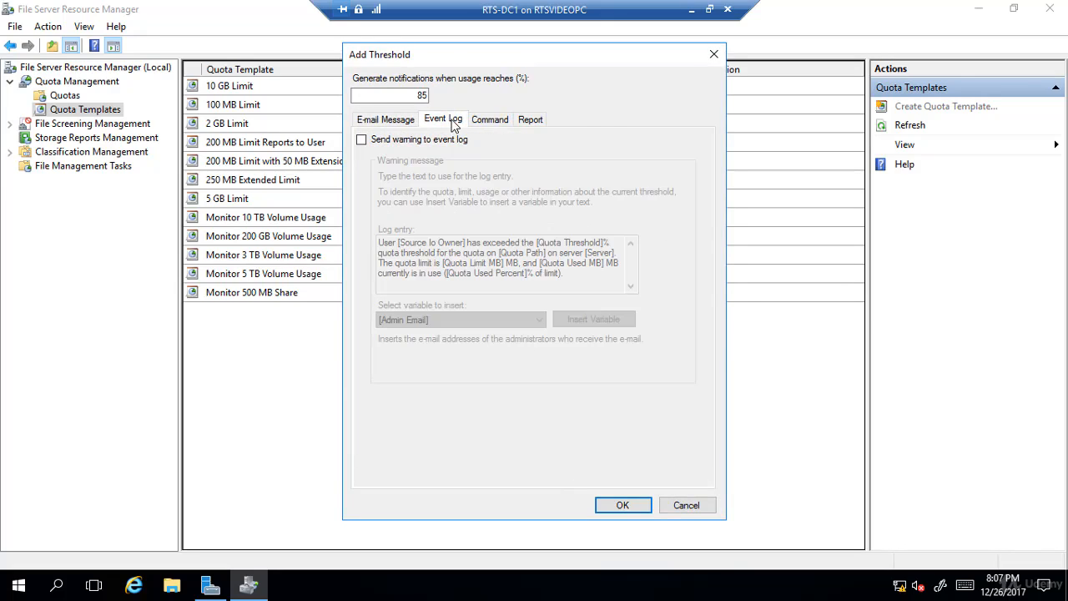
{"action": "left_click", "coordinate": [376, 143]}
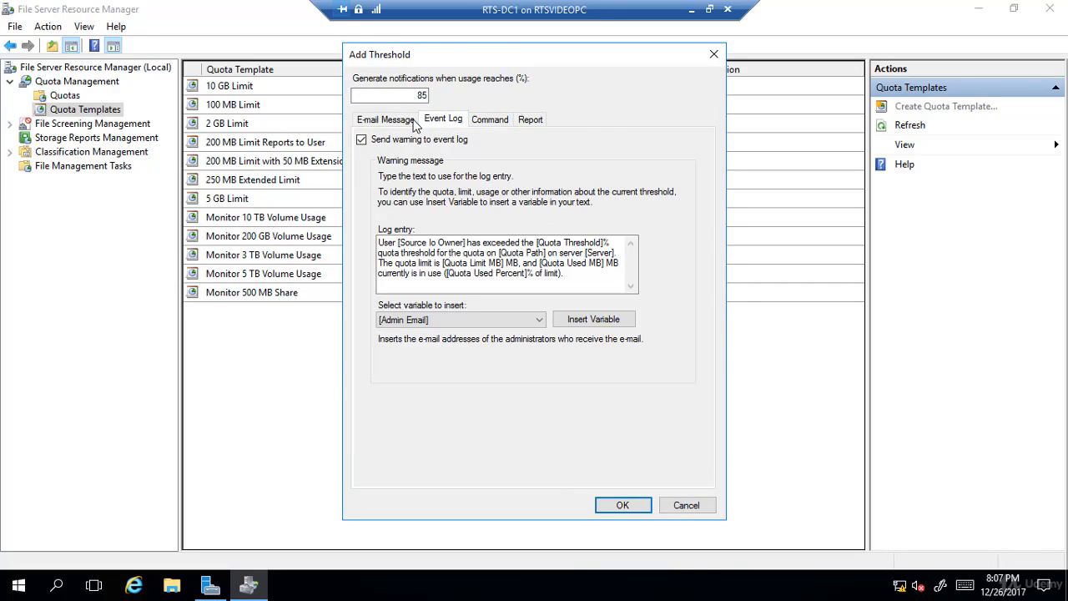
{"action": "left_click", "coordinate": [629, 507]}
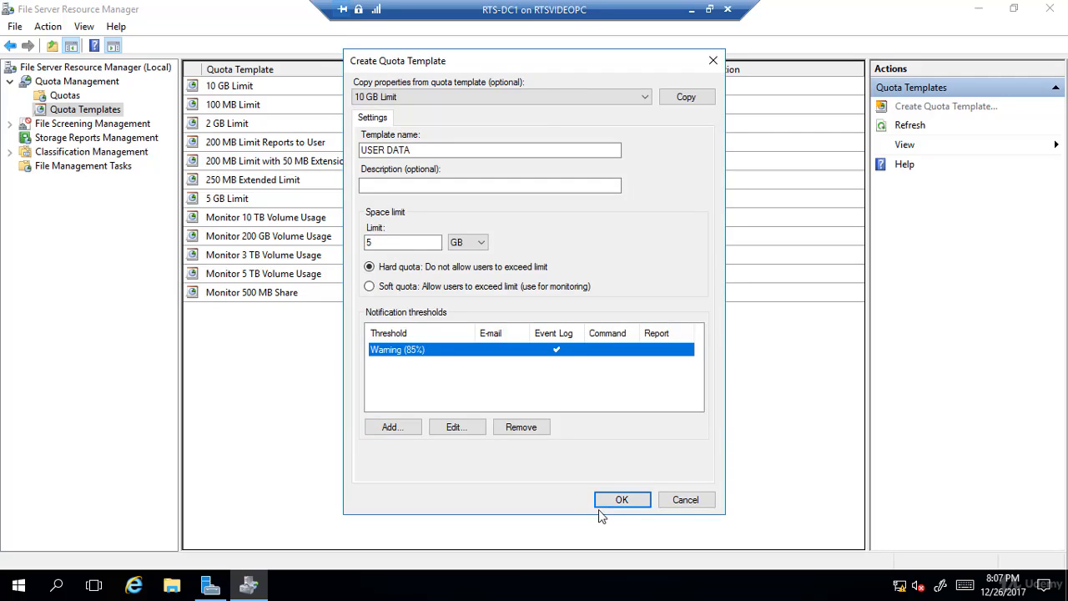
{"action": "left_click", "coordinate": [622, 501]}
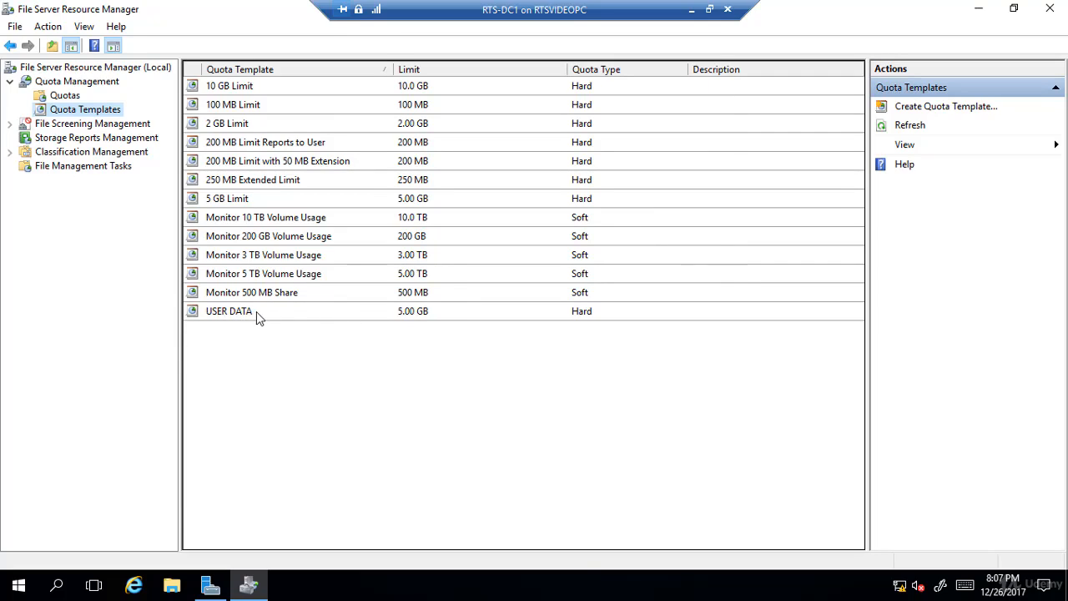
- Start a new quota and set its path to a new folder named Marketing on Local Disk (C:)
{"action": "left_click", "coordinate": [64, 96]}
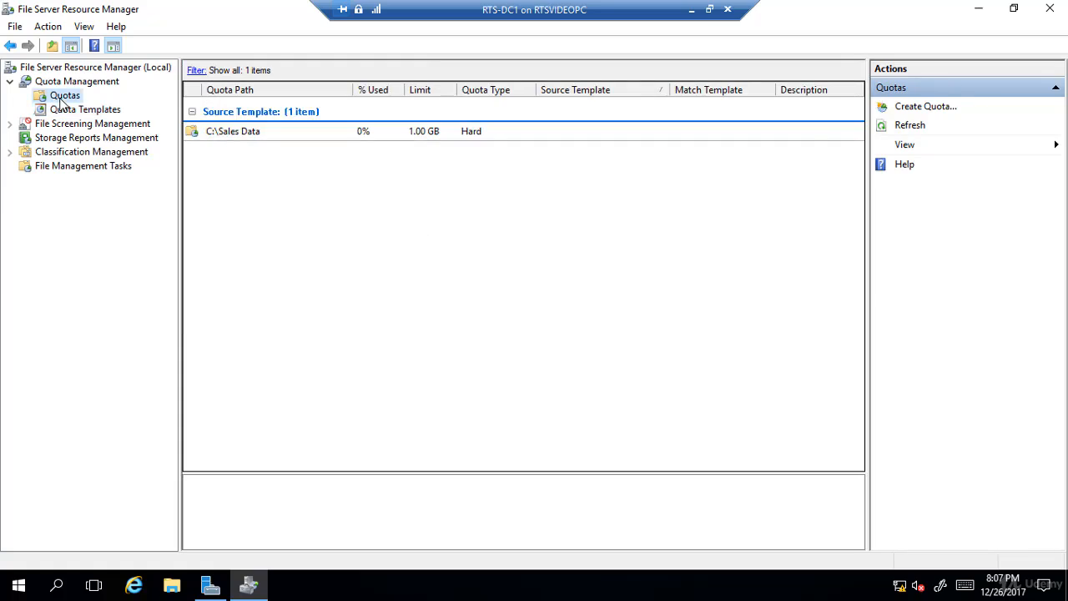
{"action": "right_click", "coordinate": [63, 98]}
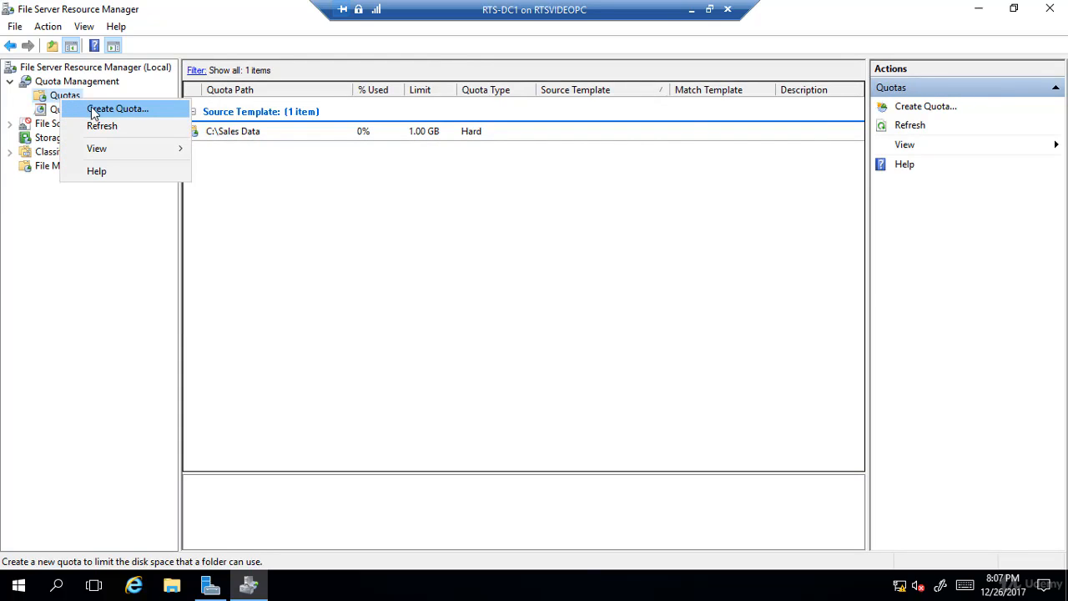
{"action": "left_click", "coordinate": [95, 109]}
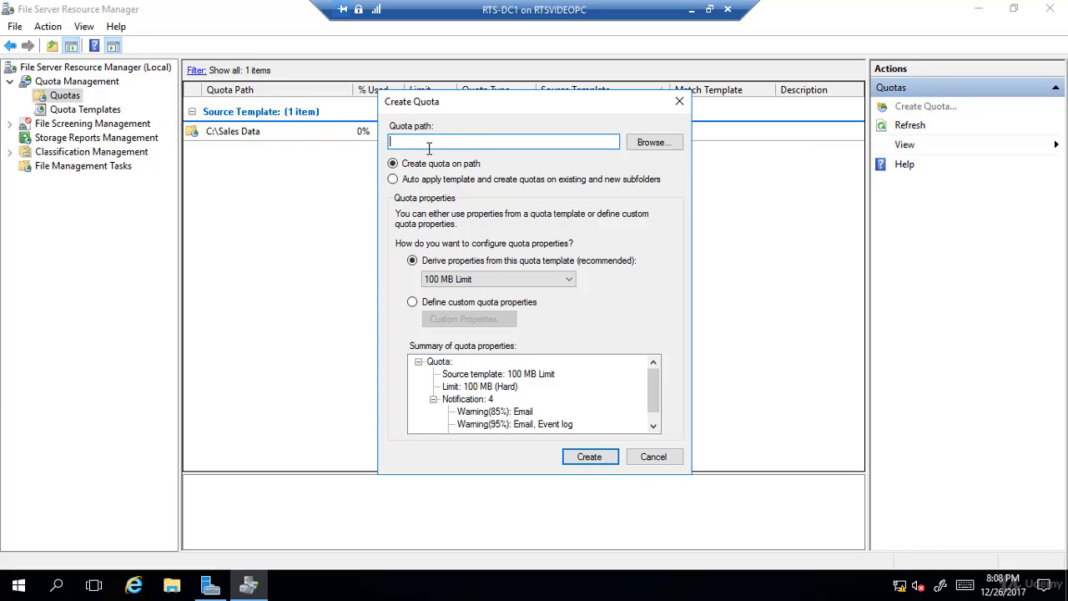
{"action": "left_click", "coordinate": [653, 144]}
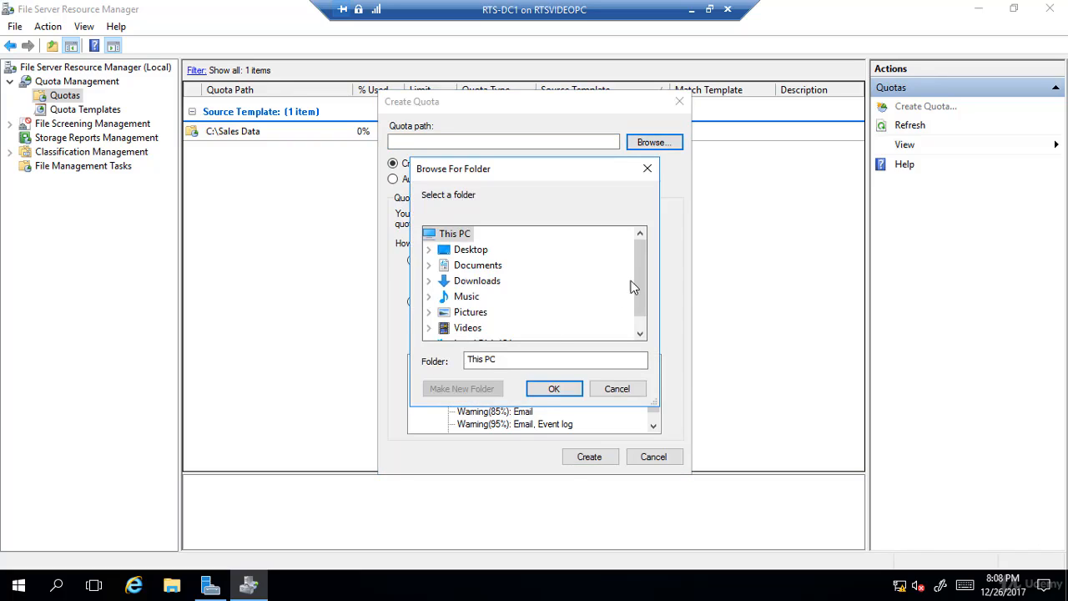
{"action": "scroll", "coordinate": [640, 283], "scroll_direction": "down", "scroll_amount": 1}
{"action": "left_click", "coordinate": [470, 332]}
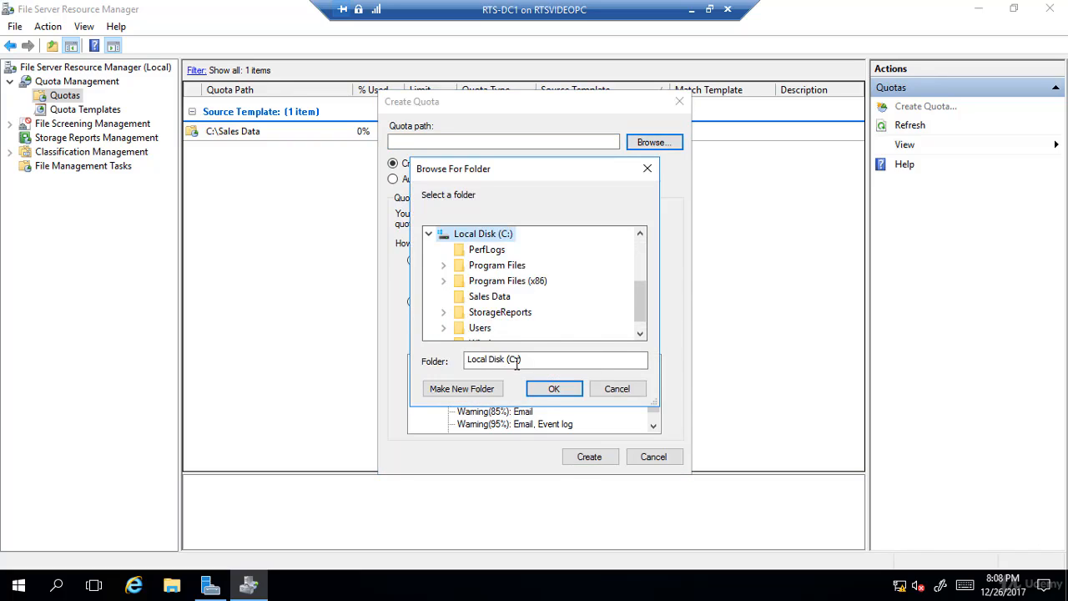
{"action": "left_click", "coordinate": [465, 393]}
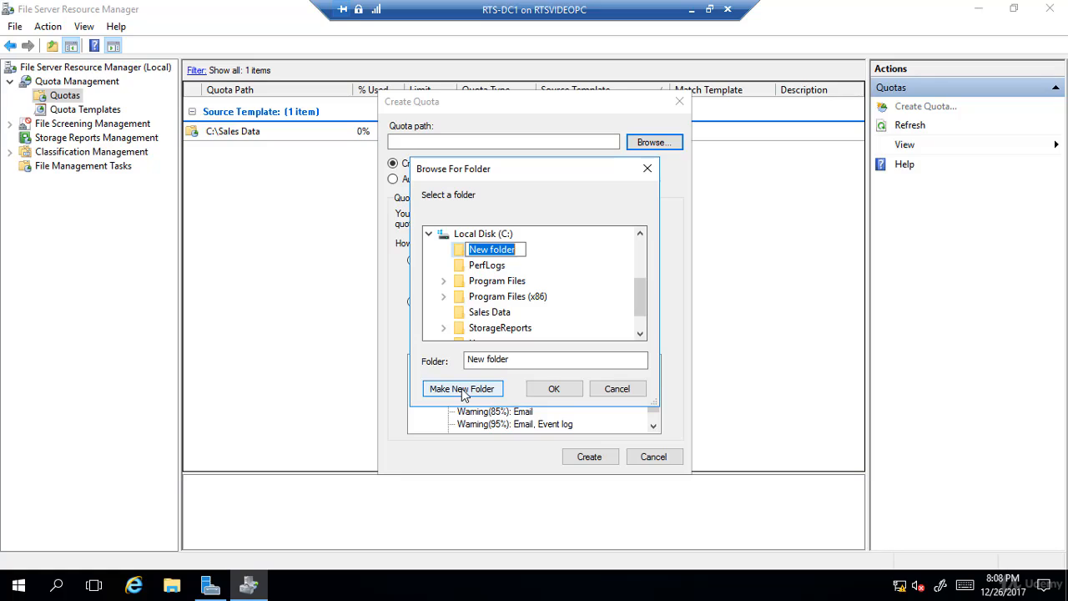
{"action": "type", "text": "m"}
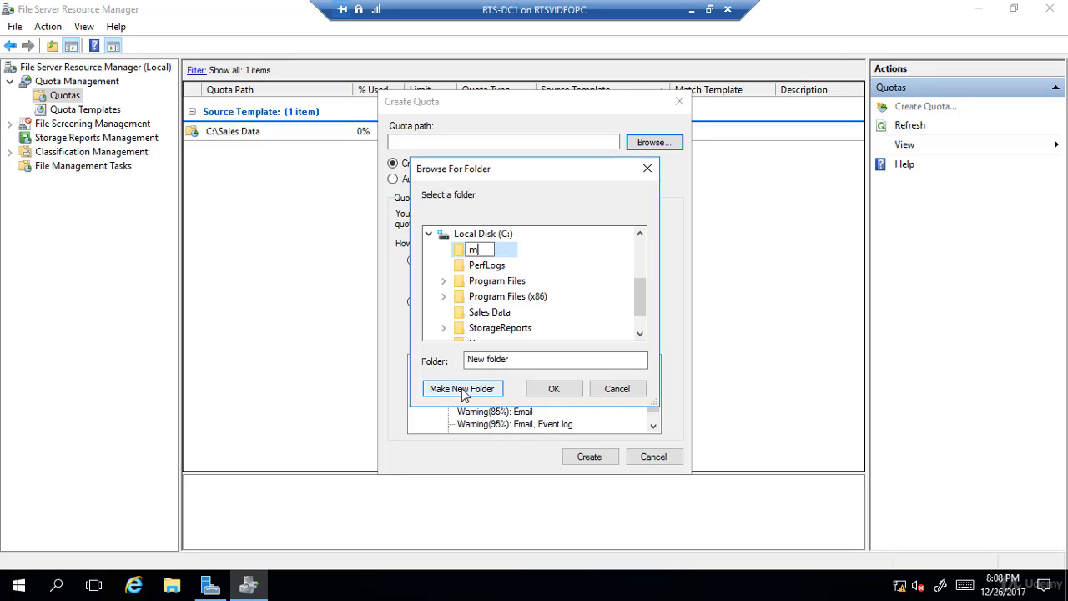
{"action": "key", "text": "BackSpace"}
{"action": "type", "text": "Marketing"}
{"action": "key", "text": "Return"}
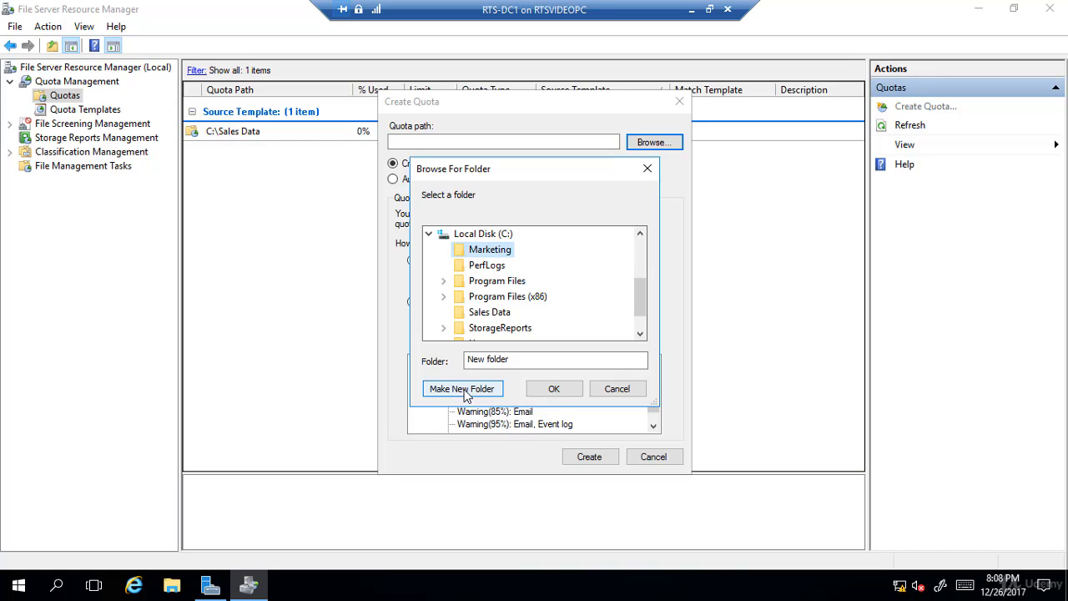
{"action": "left_click", "coordinate": [556, 391]}
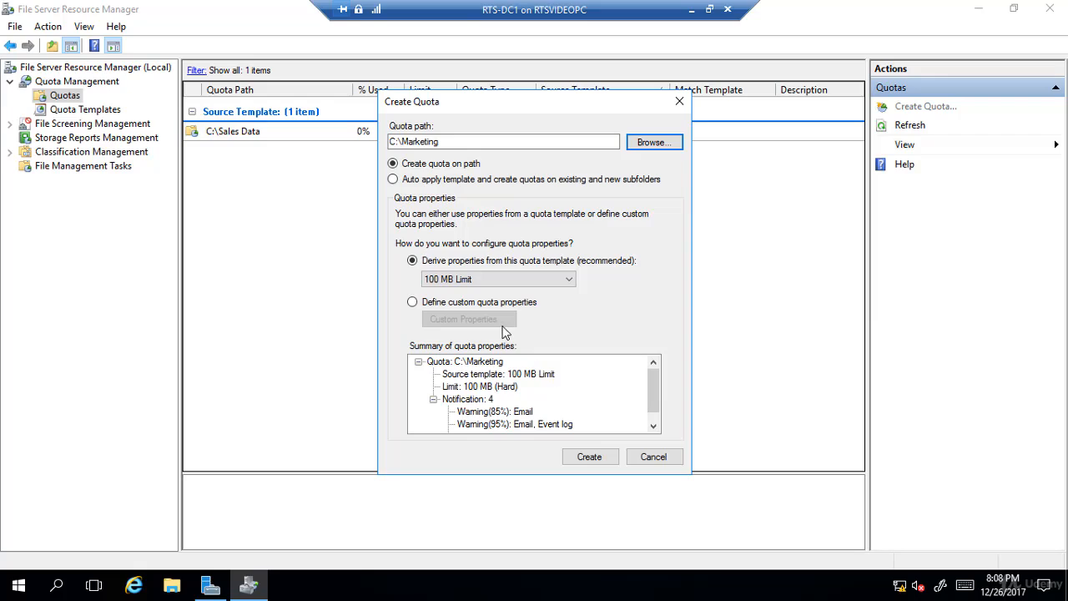
- Derive the C:\Marketing quota's properties from the USER DATA template and create the quota
{"action": "left_click", "coordinate": [500, 278]}
{"action": "left_click", "coordinate": [471, 410]}
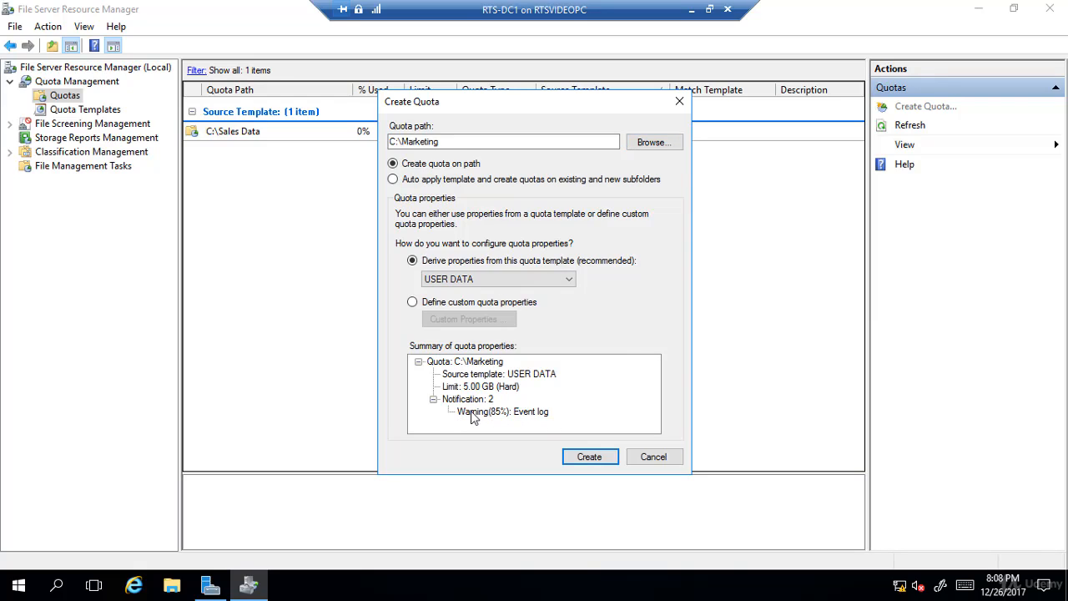
{"action": "left_click", "coordinate": [586, 459]}
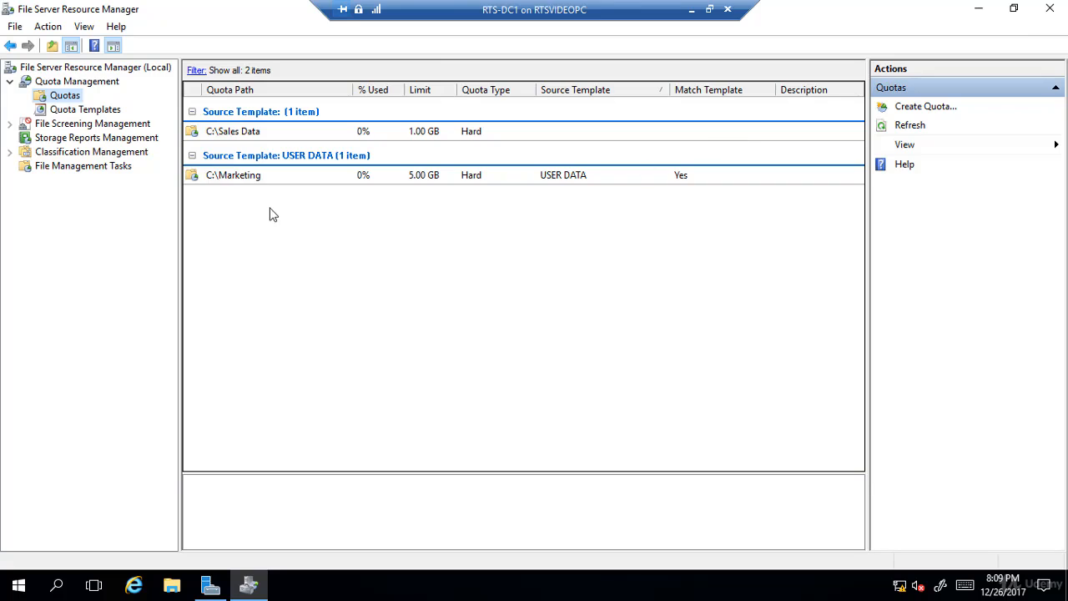
- Start another quota and set its path to a new folder named HR on Local Disk (C:)
{"action": "right_click", "coordinate": [59, 98]}
{"action": "left_click", "coordinate": [82, 109]}
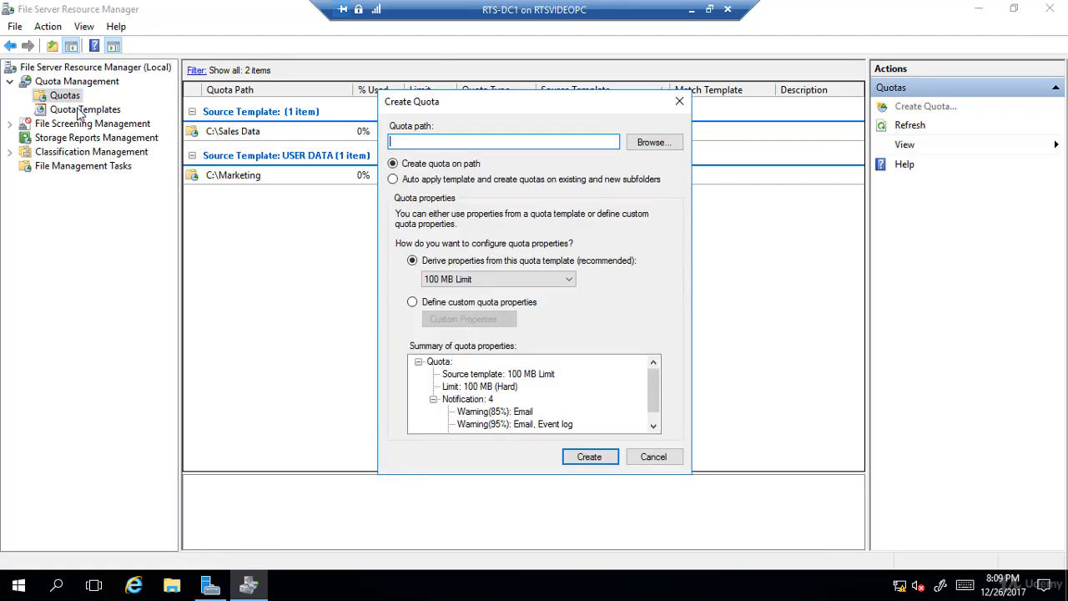
{"action": "left_click", "coordinate": [631, 143]}
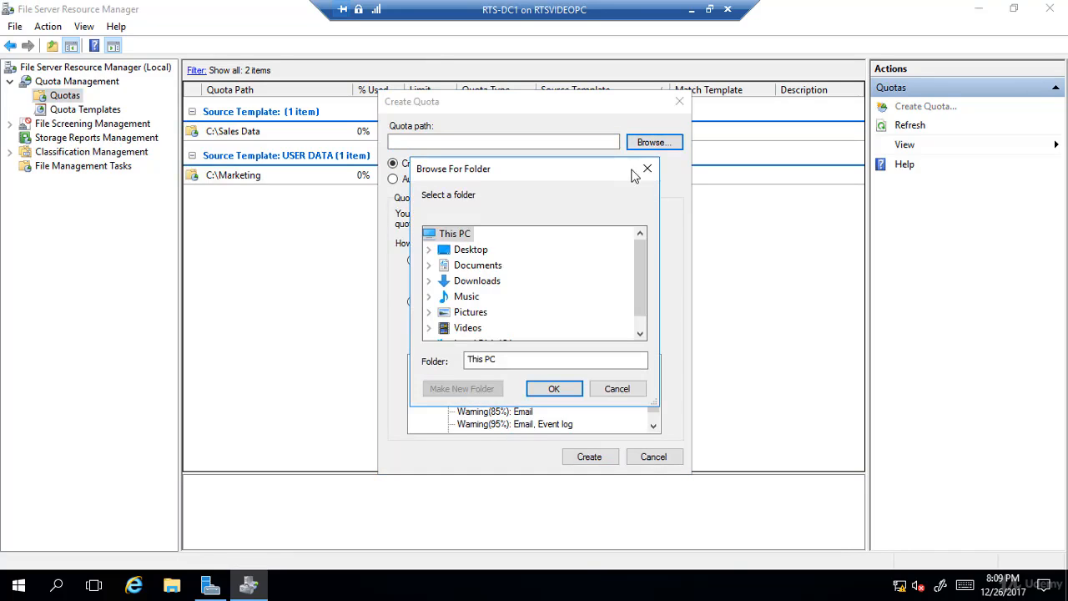
{"action": "scroll", "coordinate": [632, 256], "scroll_direction": "down", "scroll_amount": 1}
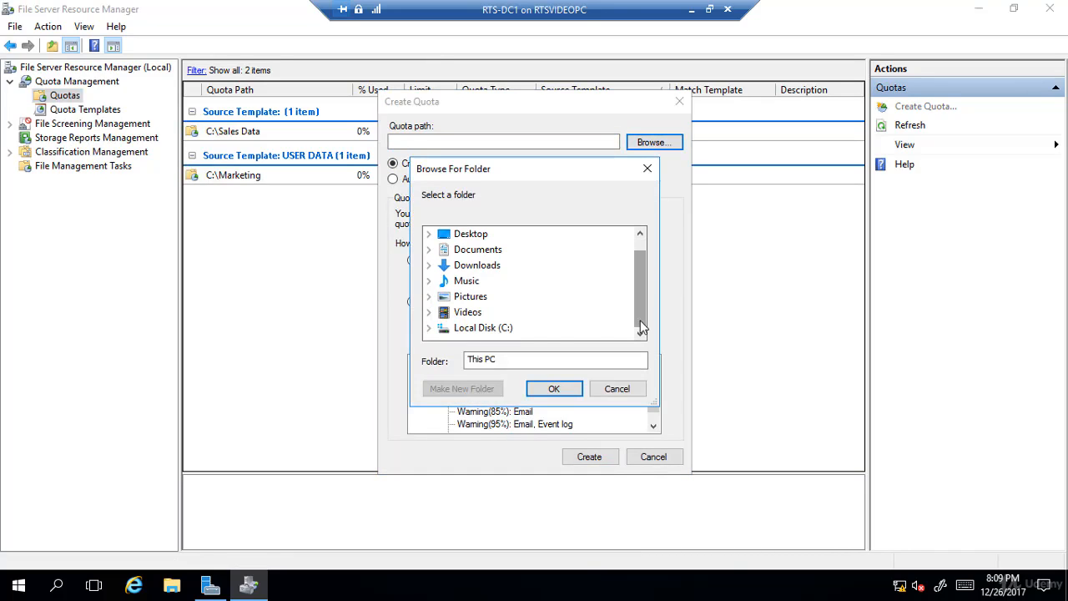
{"action": "left_click", "coordinate": [474, 330]}
{"action": "left_click", "coordinate": [470, 390]}
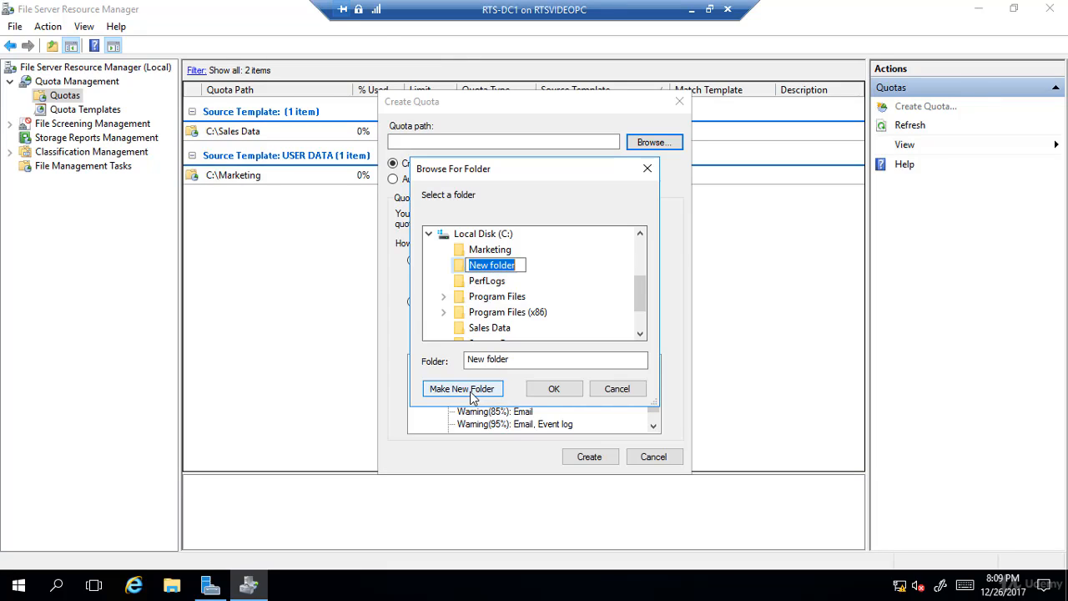
{"action": "type", "text": "HR"}
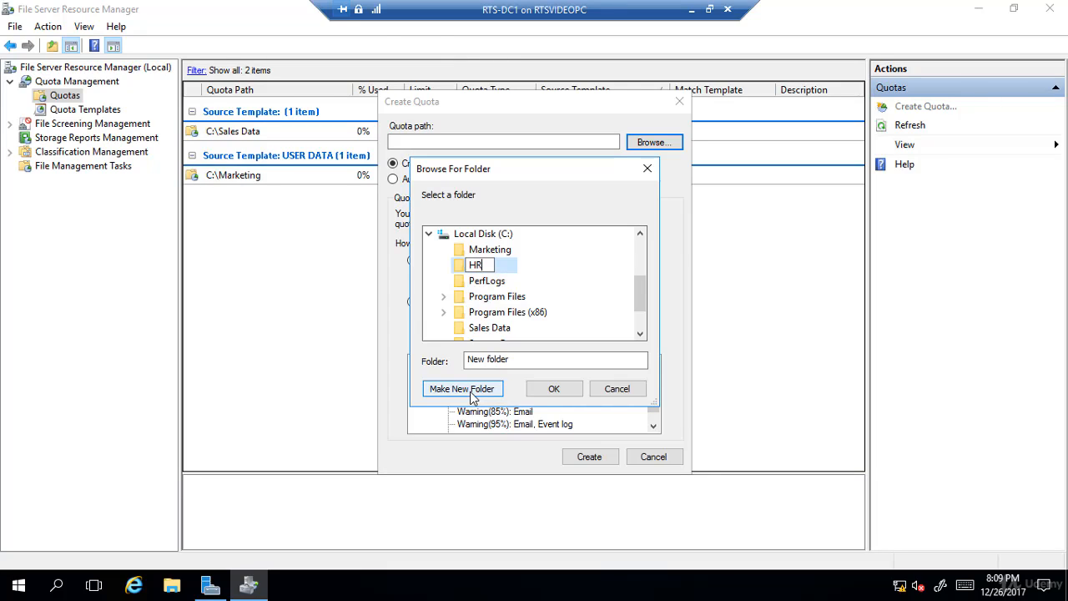
{"action": "key", "text": "Return"}
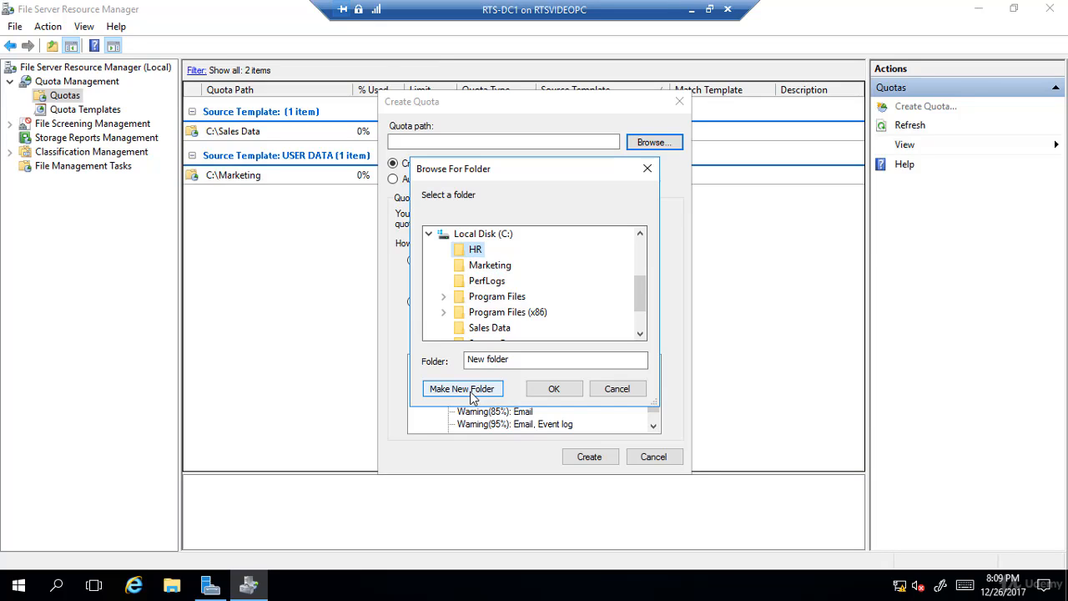
{"action": "left_click", "coordinate": [558, 388]}
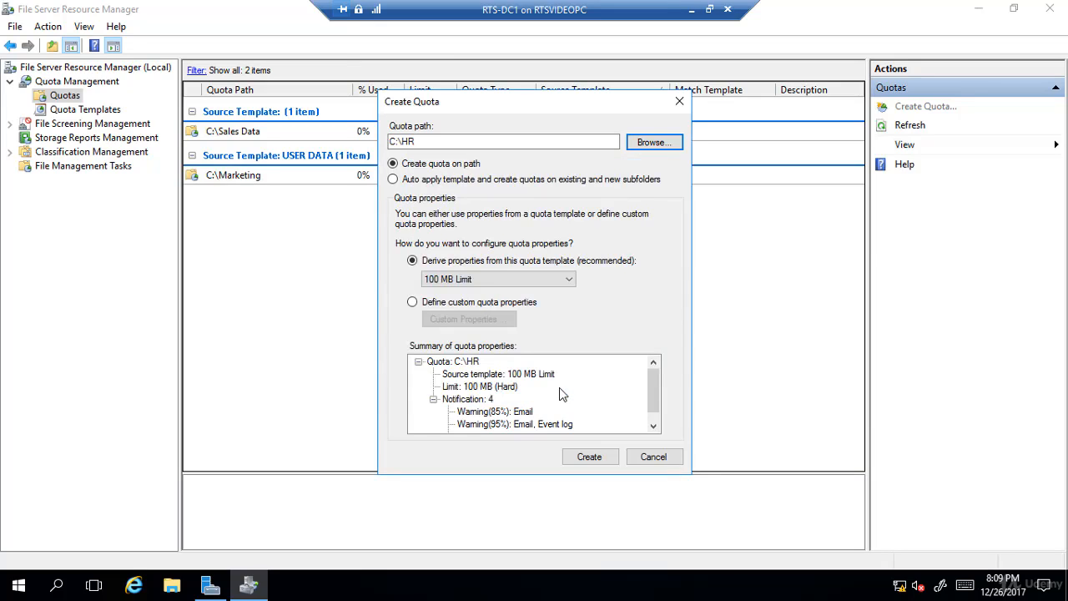
- Derive the C:\HR quota's properties from the USER DATA template and create the quota
{"action": "left_click", "coordinate": [460, 279]}
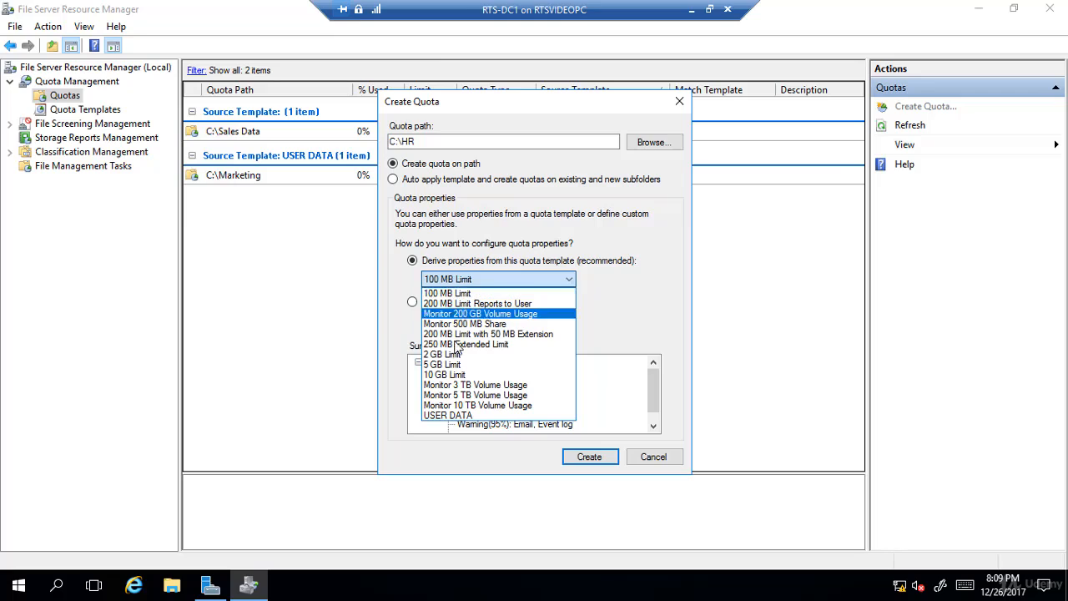
{"action": "left_click", "coordinate": [447, 415]}
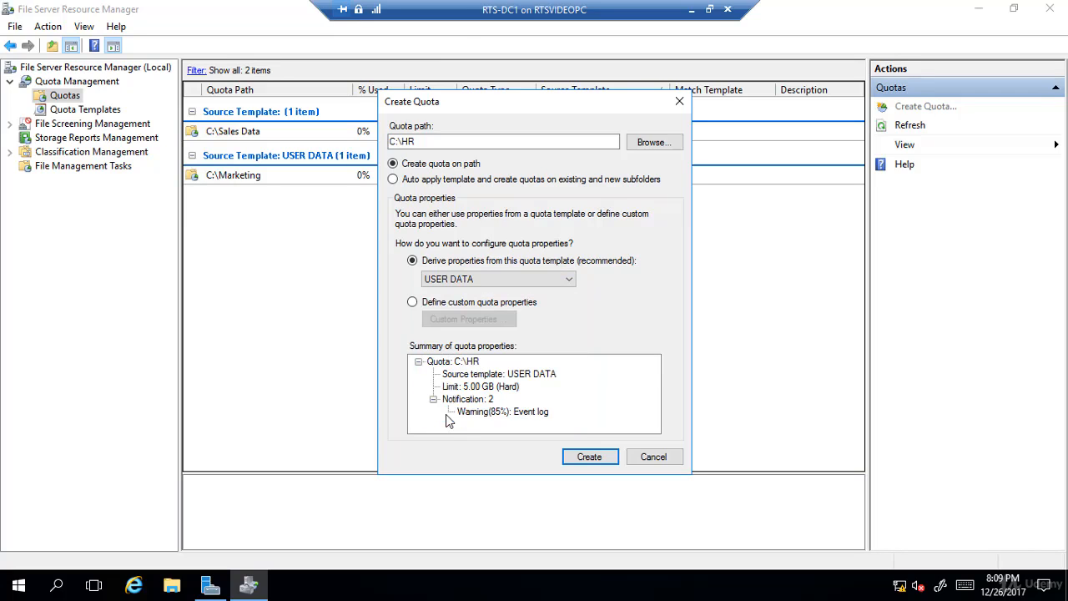
{"action": "left_click", "coordinate": [590, 457]}
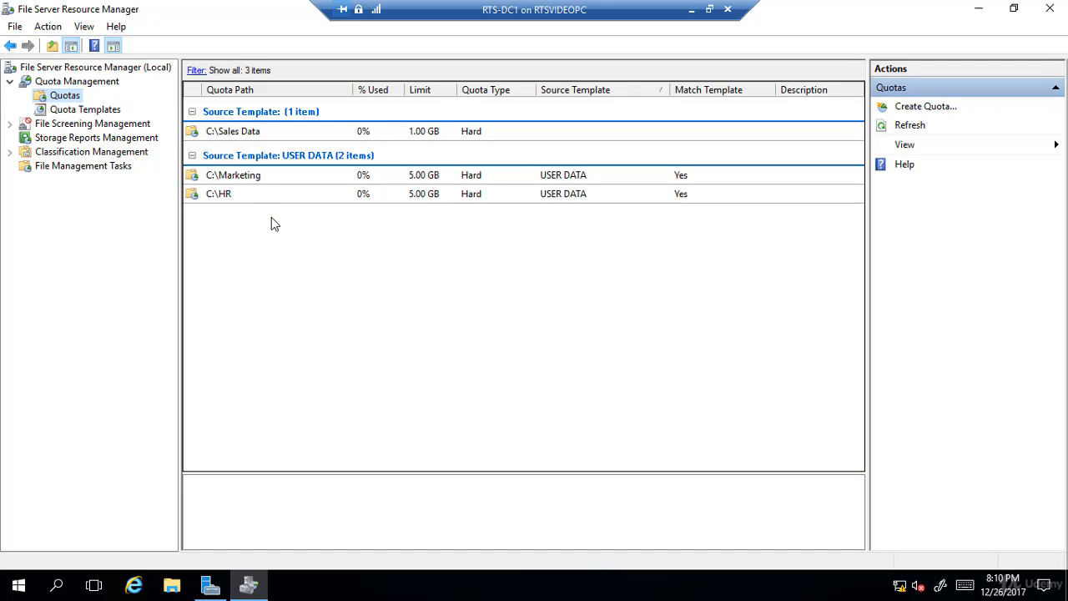
{"action": "left_click", "coordinate": [85, 111]}
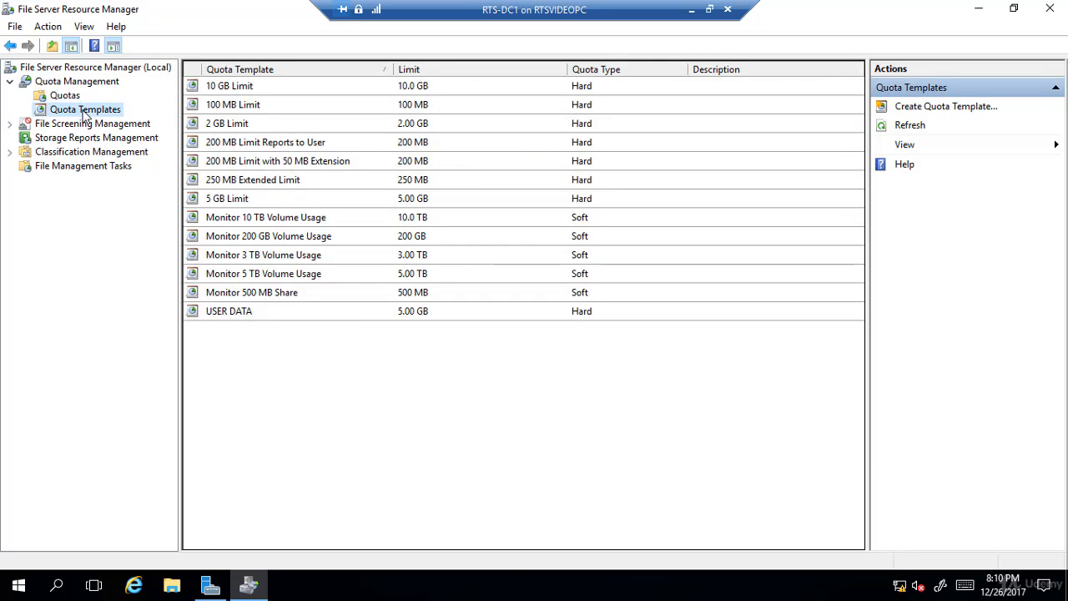
{"action": "right_click", "coordinate": [232, 314]}
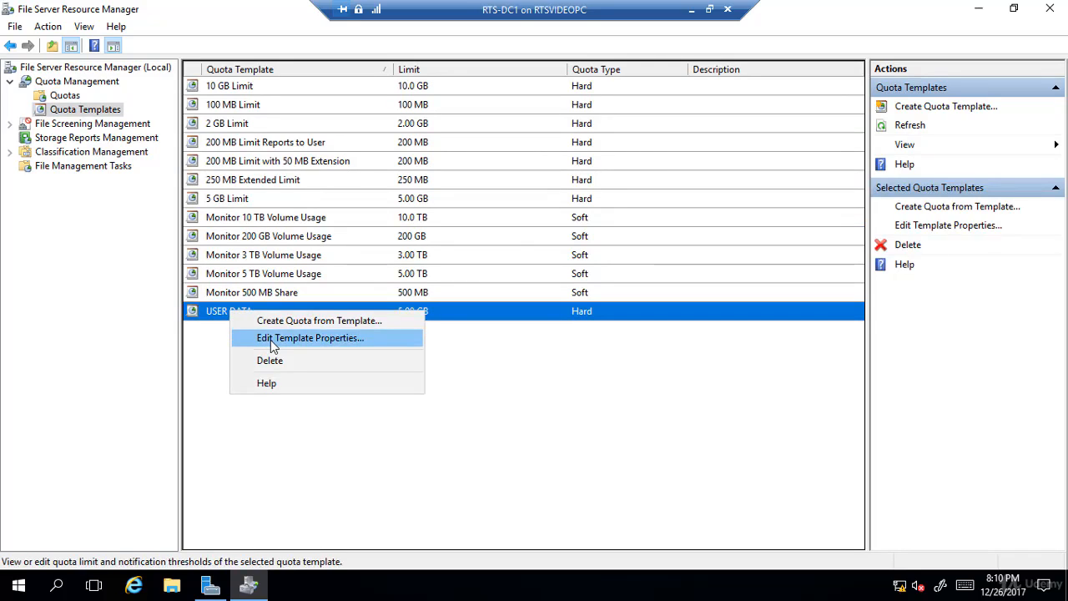
{"action": "left_click", "coordinate": [270, 339]}
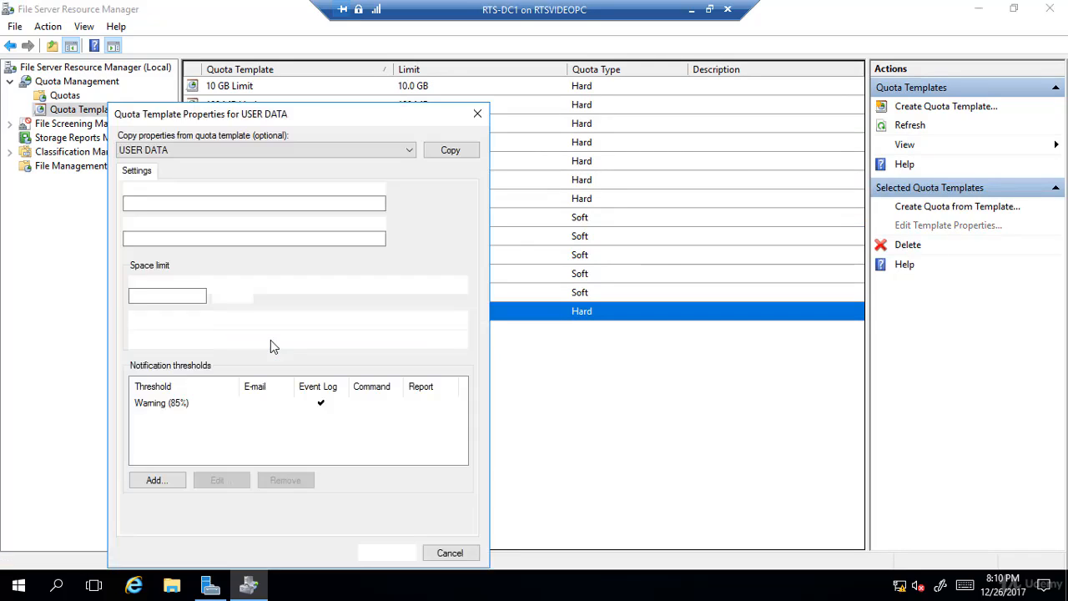
{"action": "double_click", "coordinate": [176, 296]}
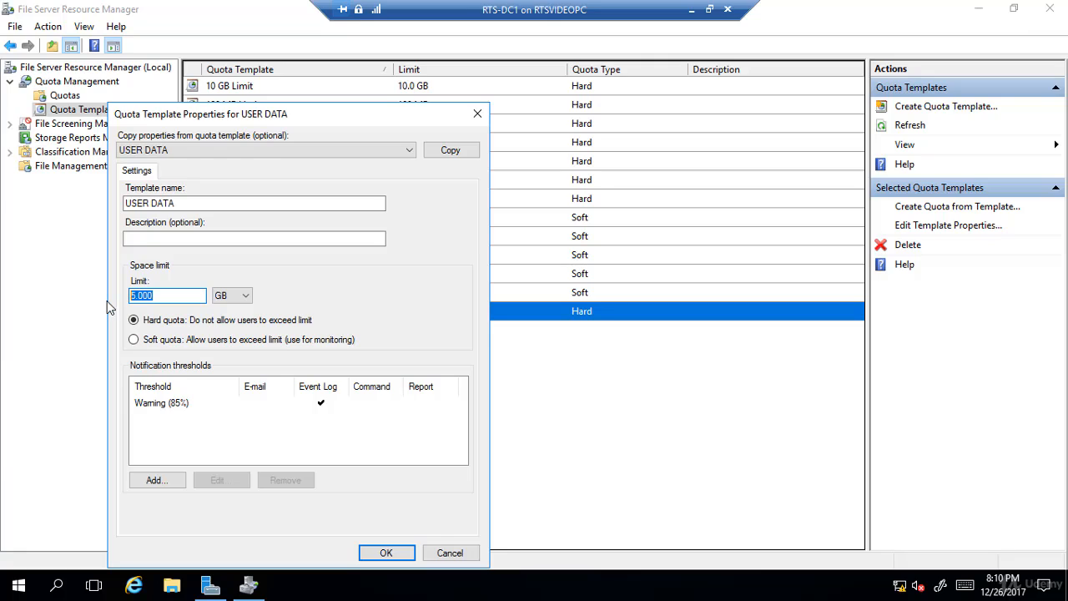
{"action": "type", "text": "10"}
{"action": "left_click", "coordinate": [382, 553]}
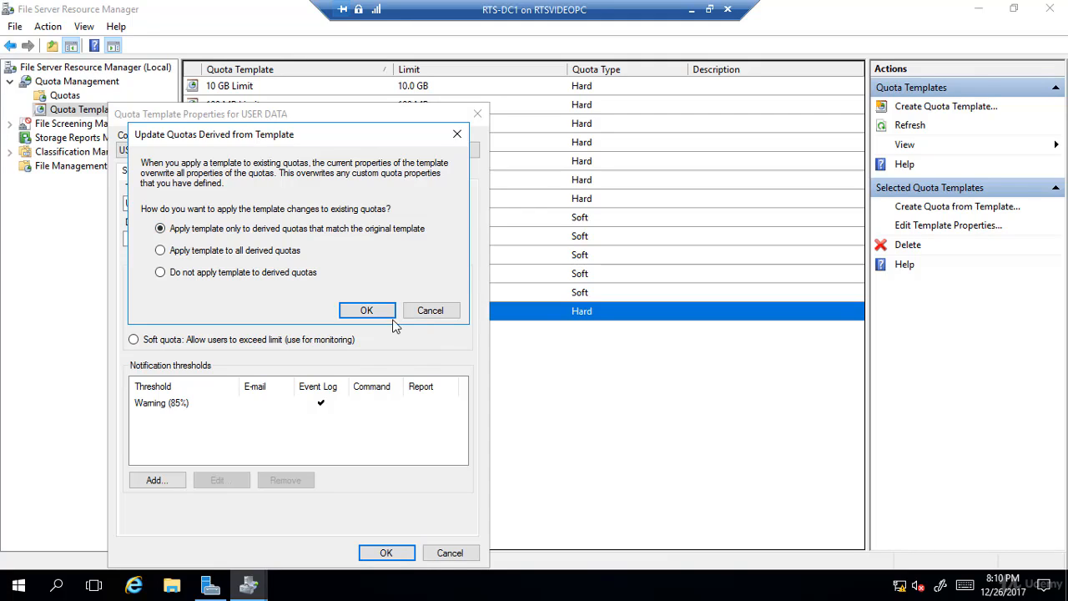
{"action": "left_click", "coordinate": [434, 312]}
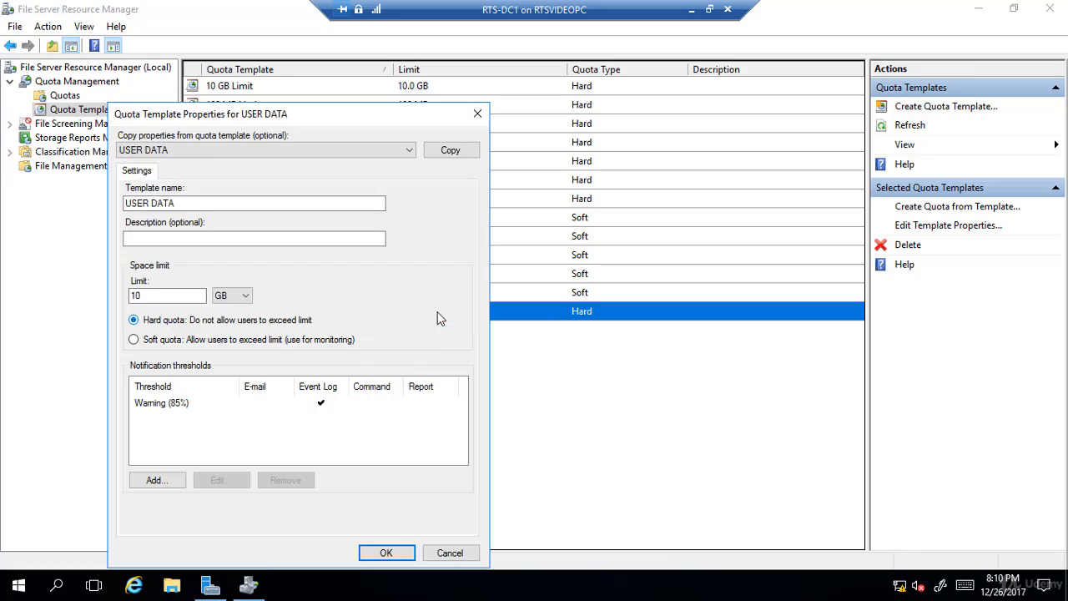
{"action": "left_click", "coordinate": [446, 553]}
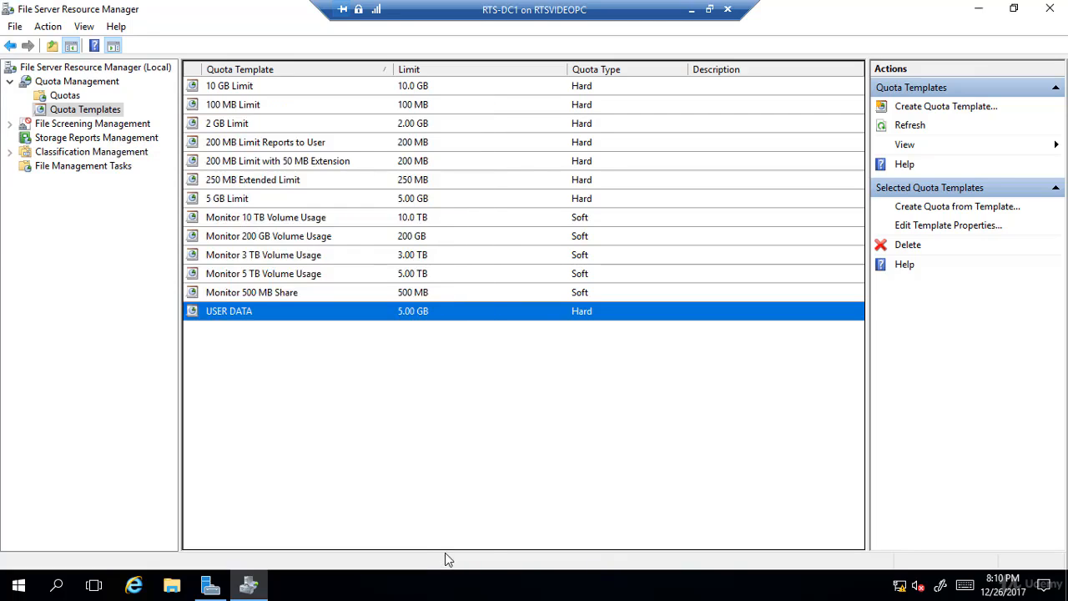
- Edit the properties of the C:\Marketing quota and set its space limit to 7 GB
{"action": "left_click", "coordinate": [64, 97]}
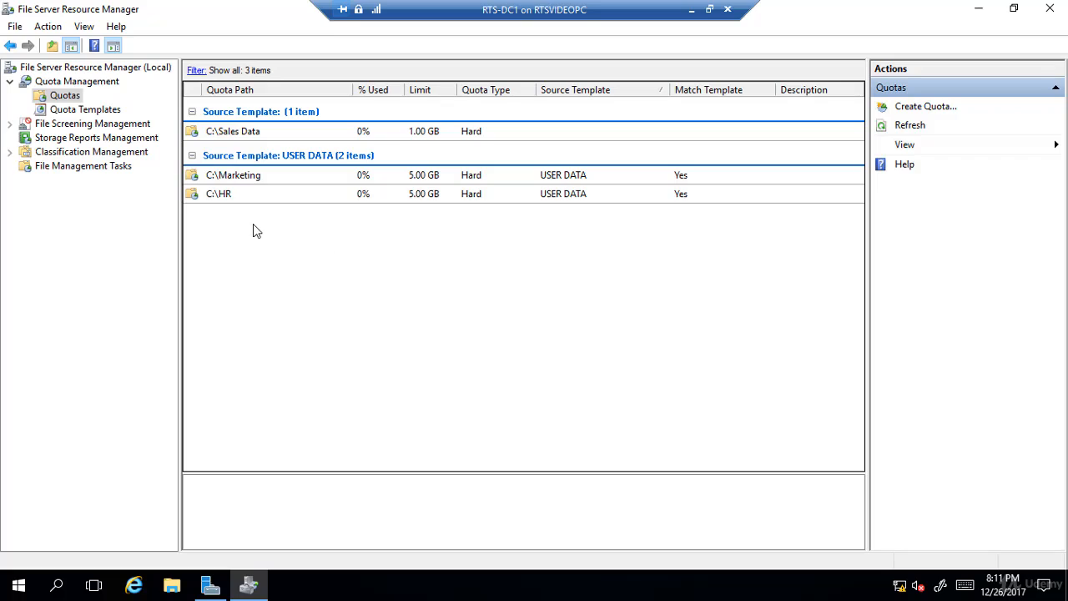
{"action": "right_click", "coordinate": [257, 176]}
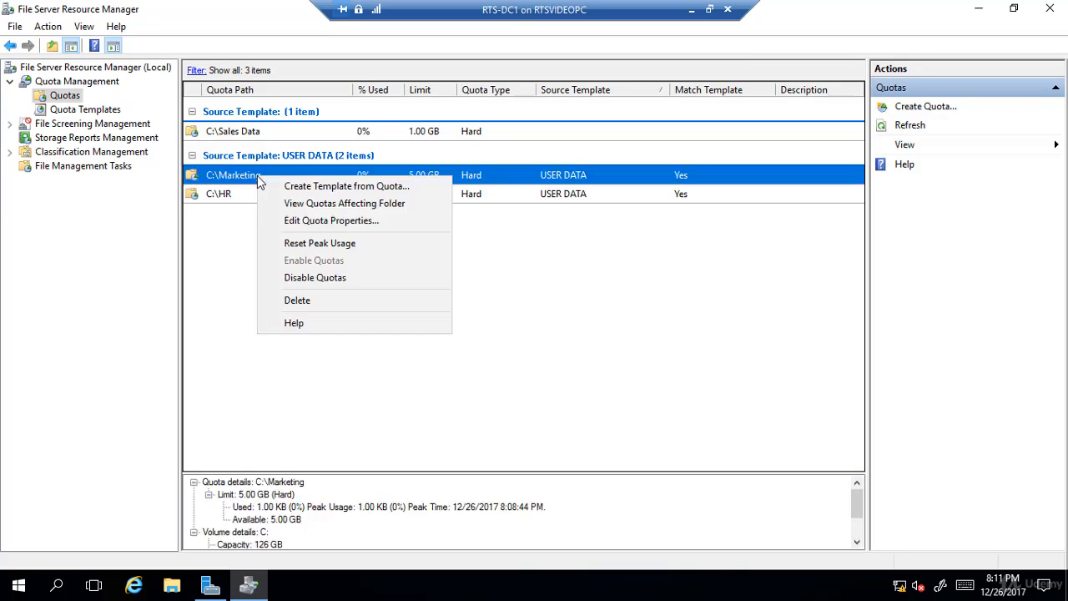
{"action": "left_click", "coordinate": [310, 222]}
{"action": "left_click_drag", "start_coordinate": [84, 214], "coordinate": [23, 214]}
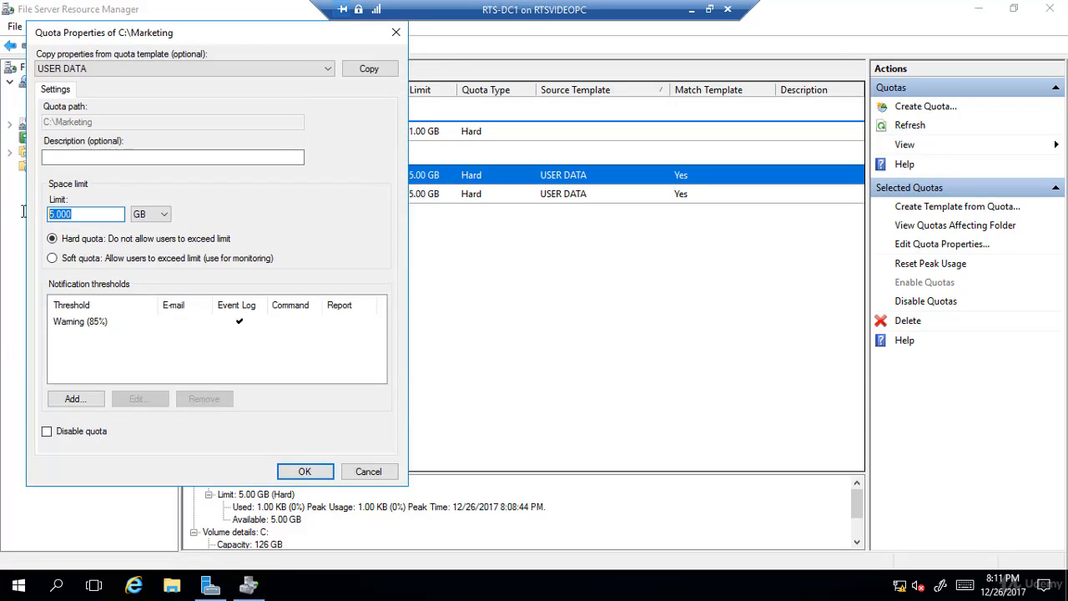
{"action": "type", "text": "7"}
{"action": "left_click", "coordinate": [305, 471]}
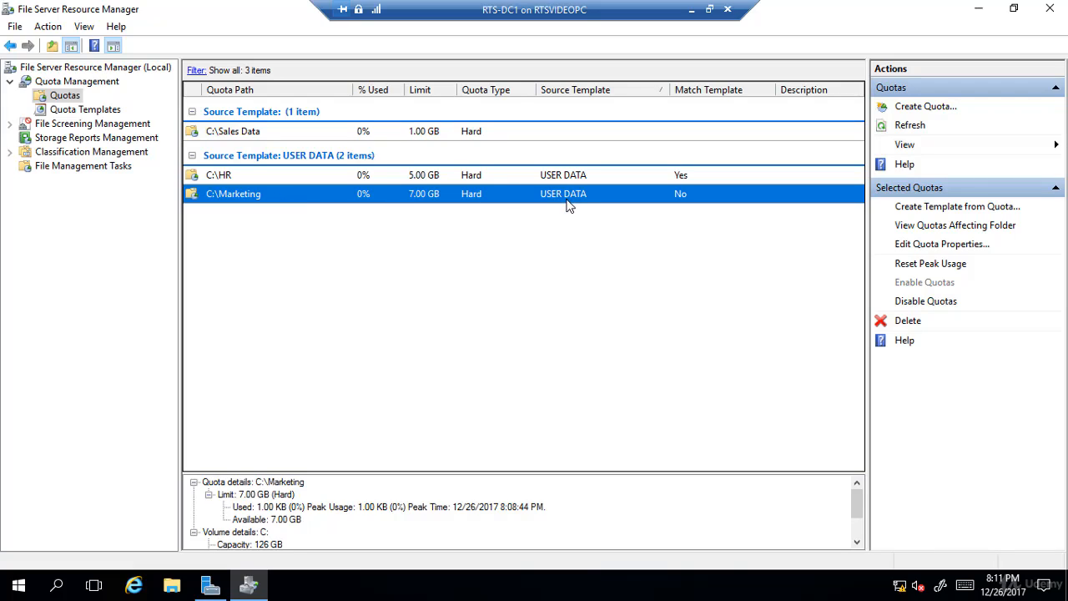
{"action": "left_click", "coordinate": [682, 220]}
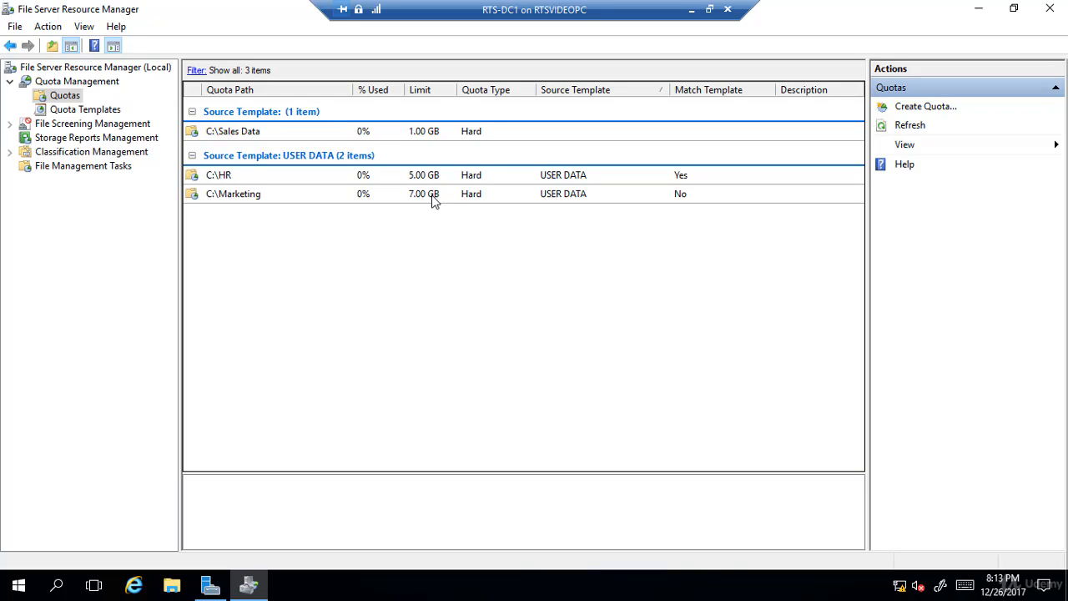
- Edit the USER DATA quota template and set its space limit to 10 GB
{"action": "left_click", "coordinate": [105, 112]}
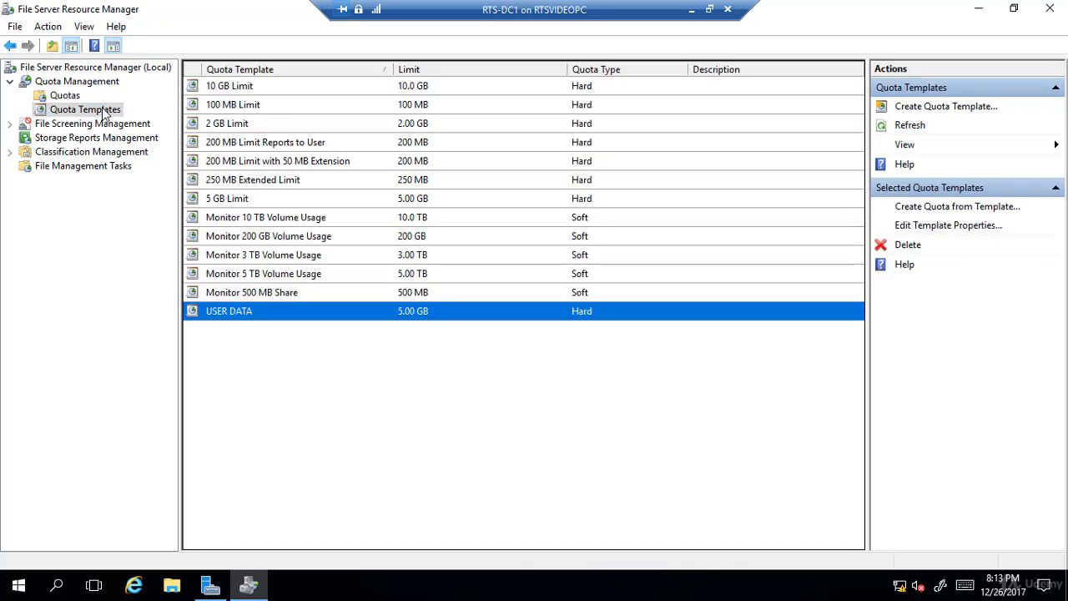
{"action": "right_click", "coordinate": [246, 314]}
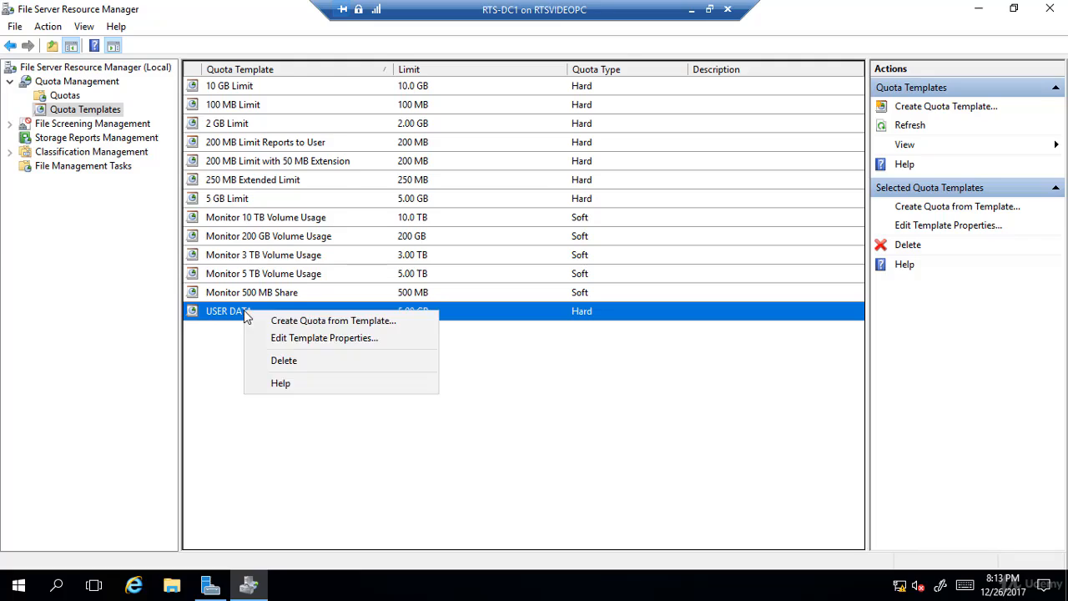
{"action": "left_click", "coordinate": [262, 342]}
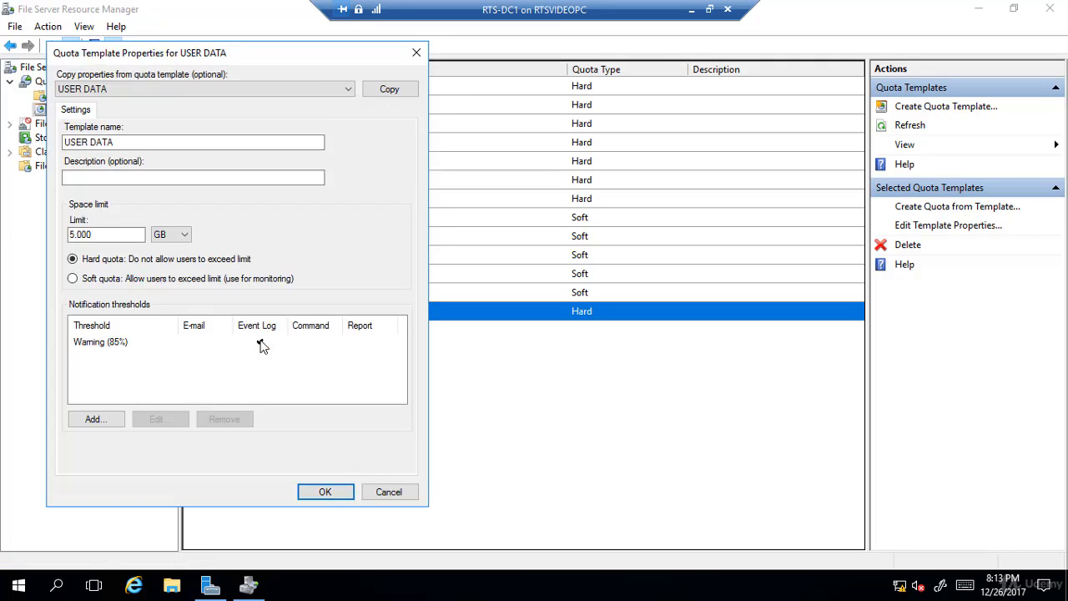
{"action": "double_click", "coordinate": [116, 235]}
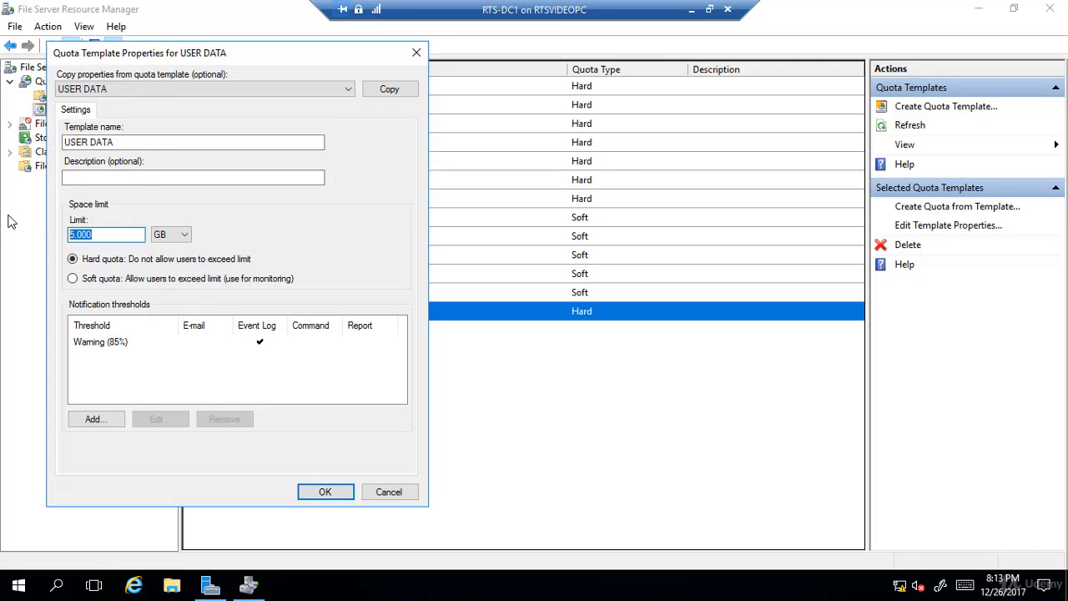
{"action": "type", "text": "10"}
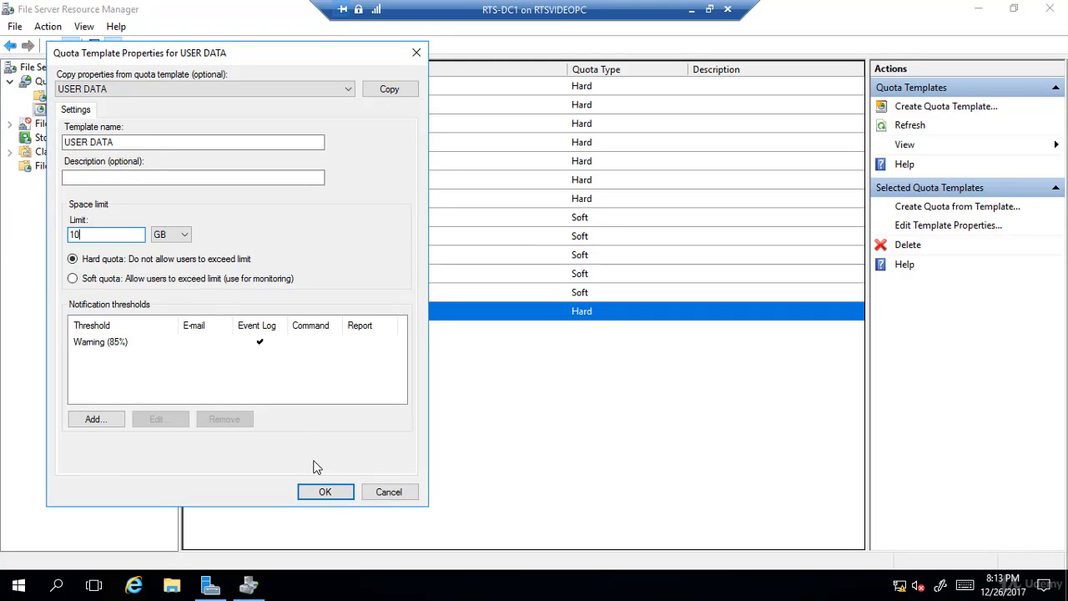
{"action": "left_click", "coordinate": [325, 492]}
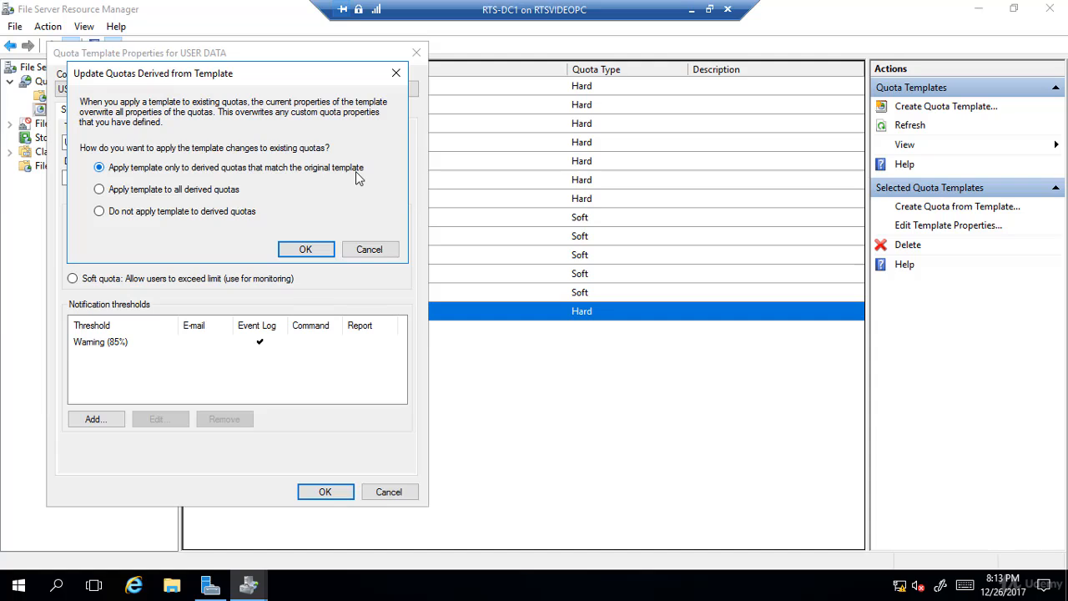
- Apply the USER DATA template changes to all derived quotas and display the list of quotas
{"action": "left_click", "coordinate": [119, 191]}
{"action": "left_click", "coordinate": [292, 253]}
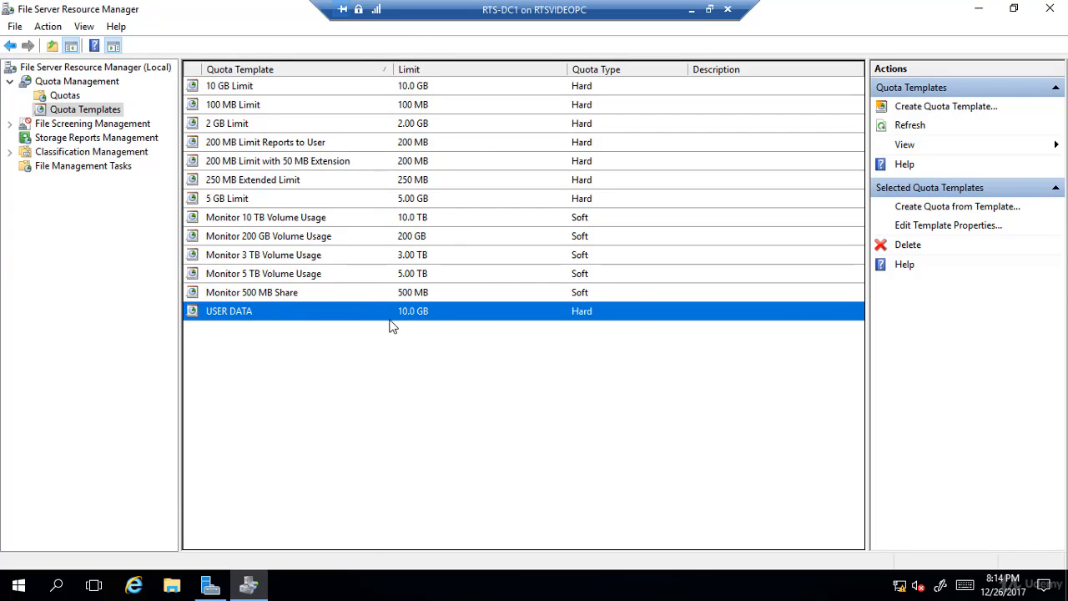
{"action": "left_click", "coordinate": [68, 98]}
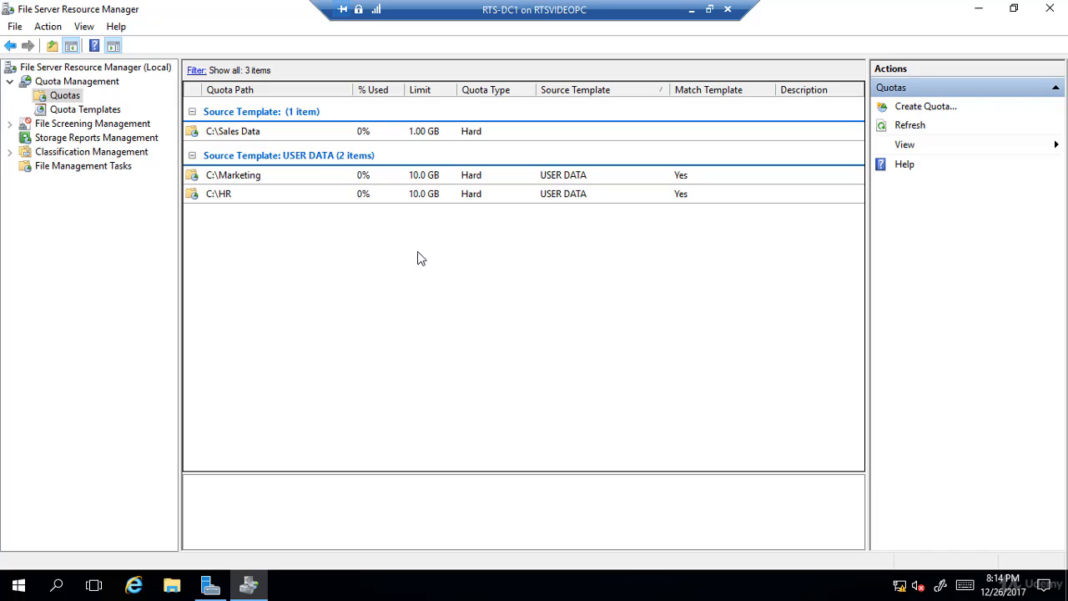